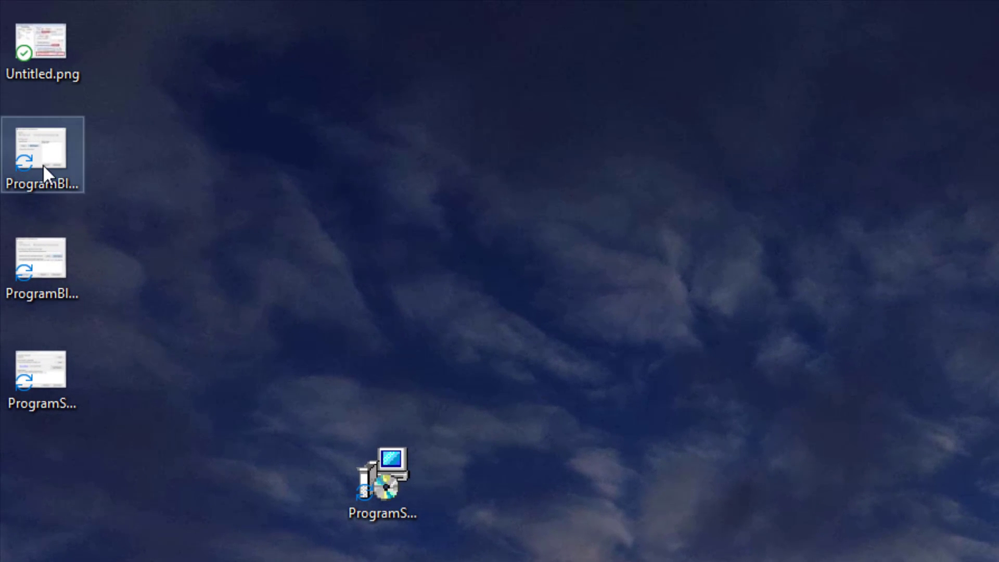
- Open the screenshot image in Paint, then launch the Program Switcher installer
right_click(44, 164)
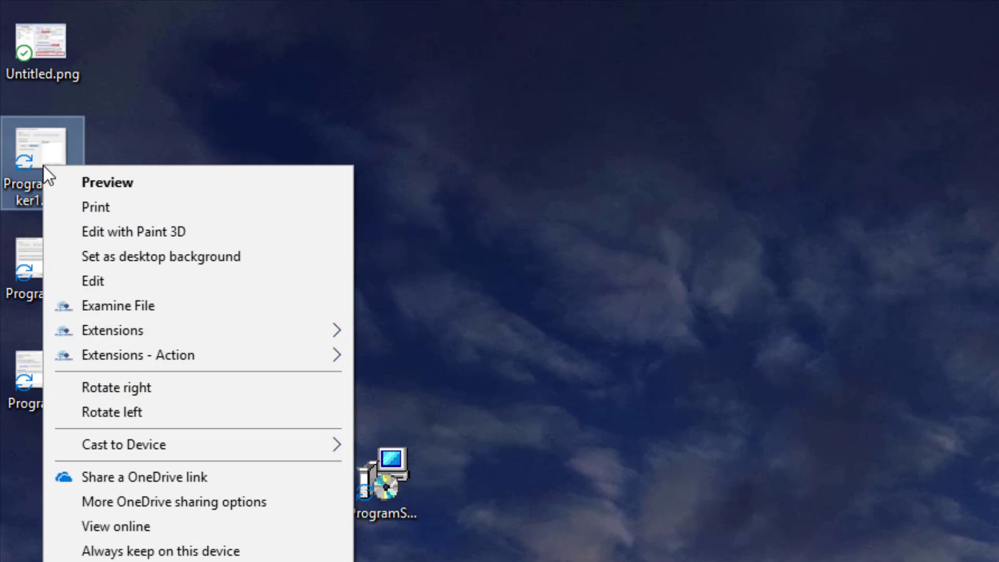
left_click(137, 282)
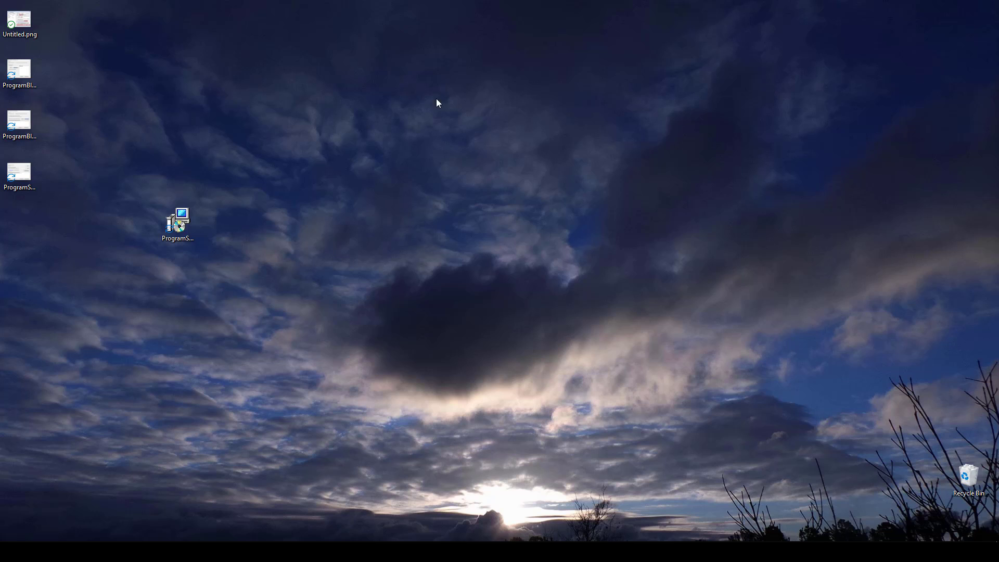
double_click(176, 222)
- Install Program Switcher with the Create a desktop icon option enabled
left_click(175, 223)
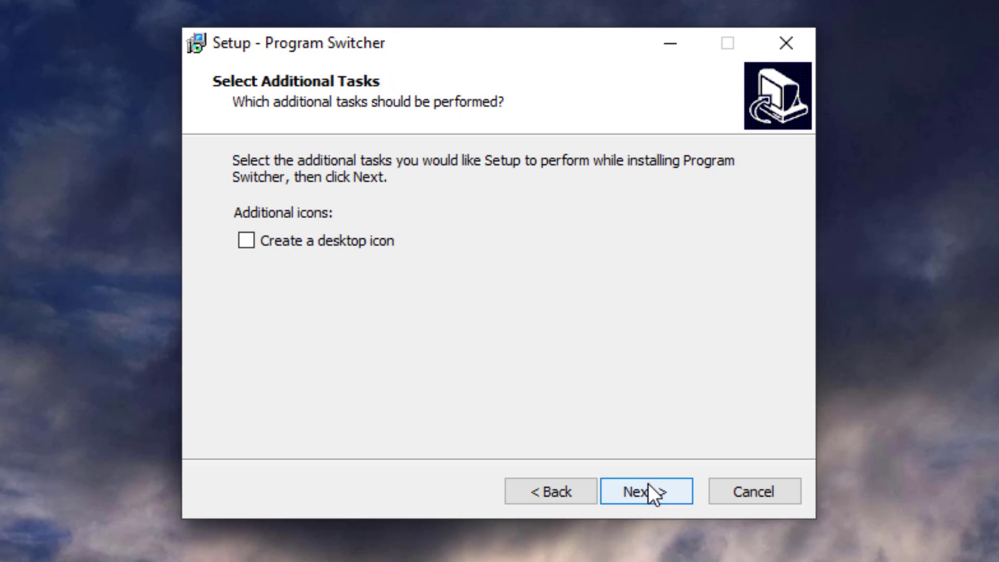
left_click(332, 242)
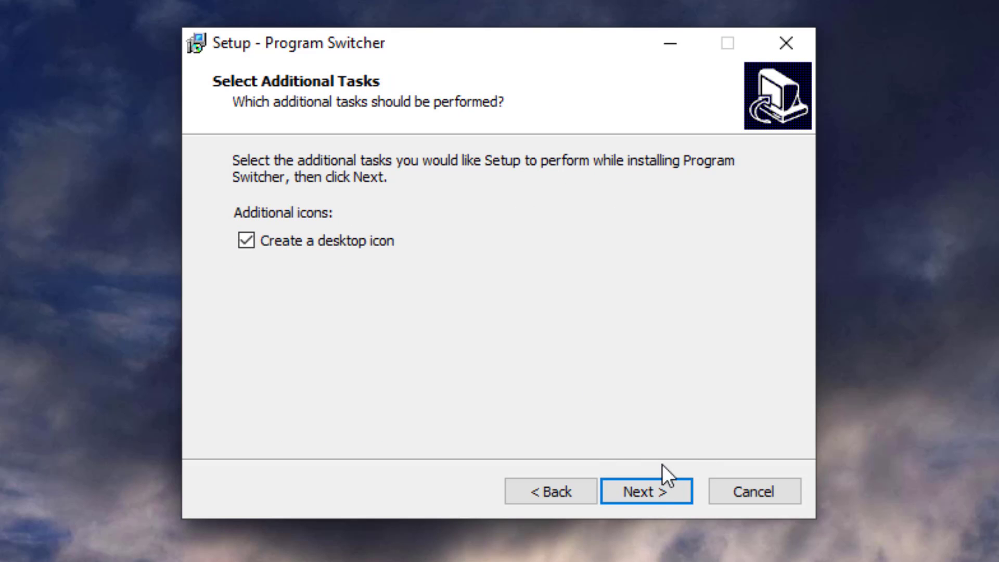
left_click(647, 492)
left_click(648, 487)
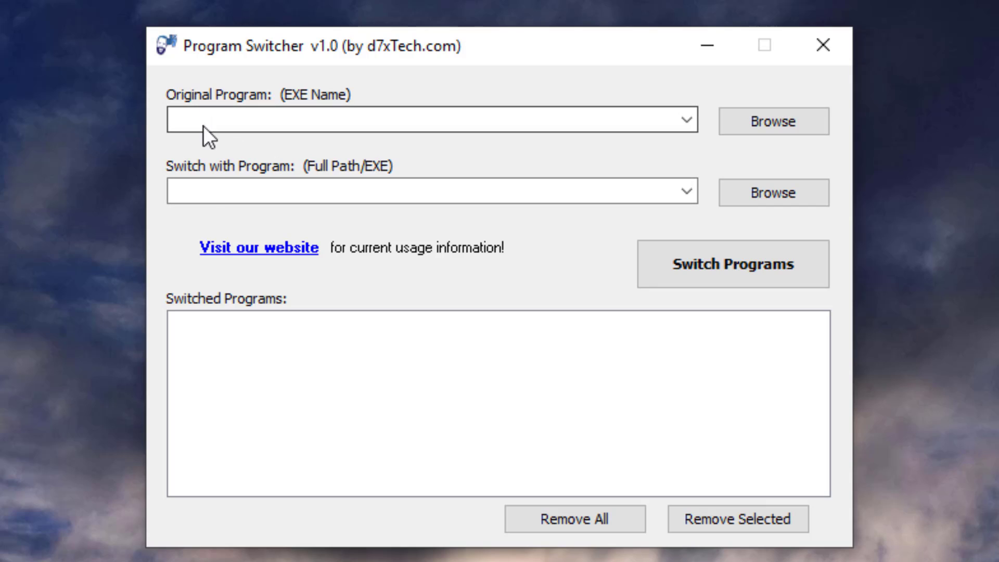
- Enter mspaint.exe as the Original Program and browse for the replacement executable
left_click(243, 120)
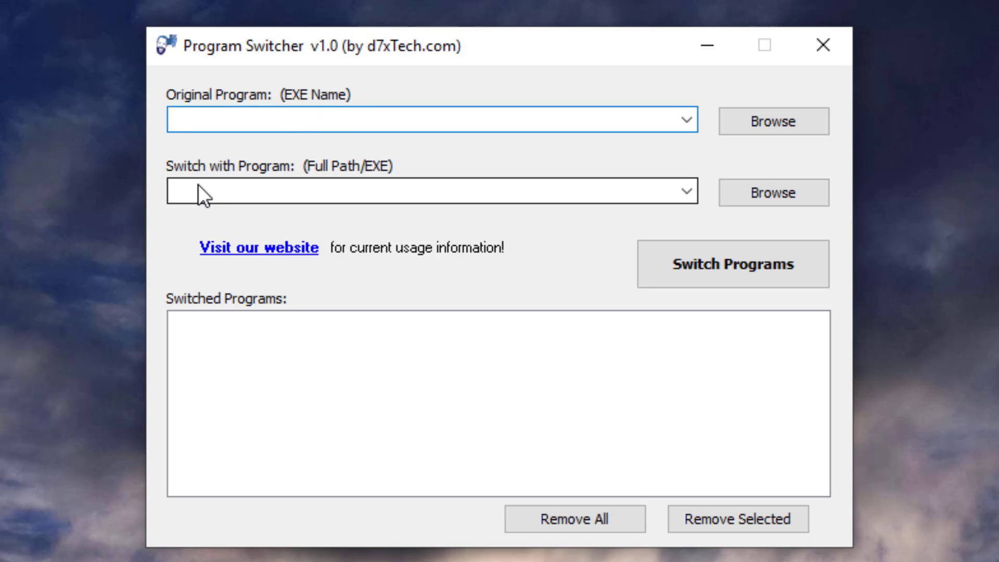
left_click(270, 190)
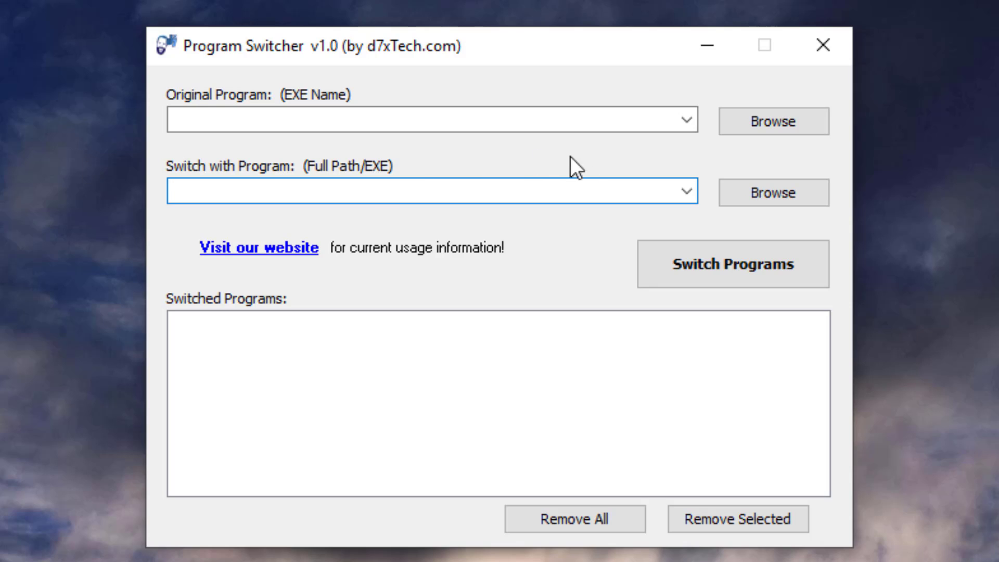
left_click(233, 117)
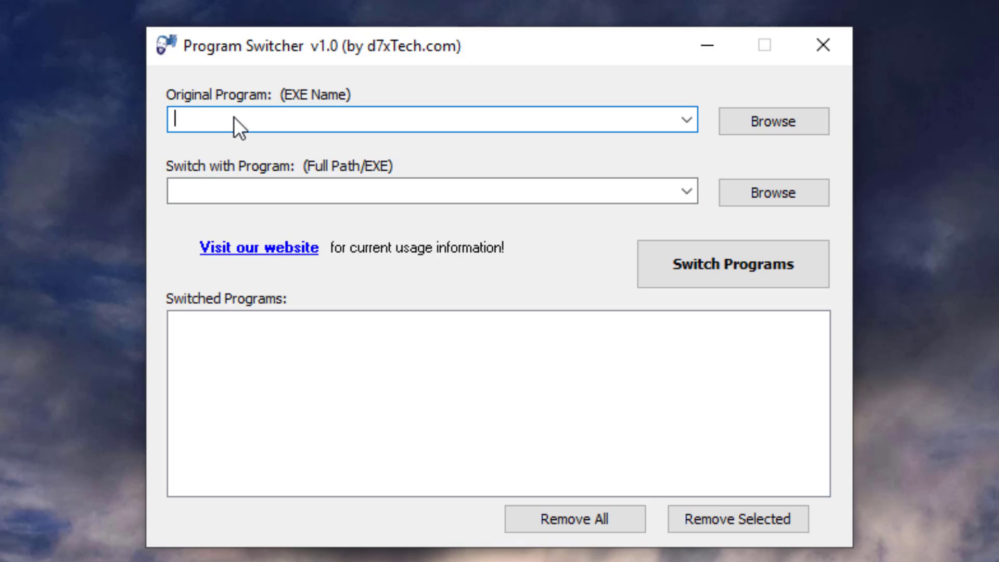
type("mspaint.exe")
left_click(665, 192)
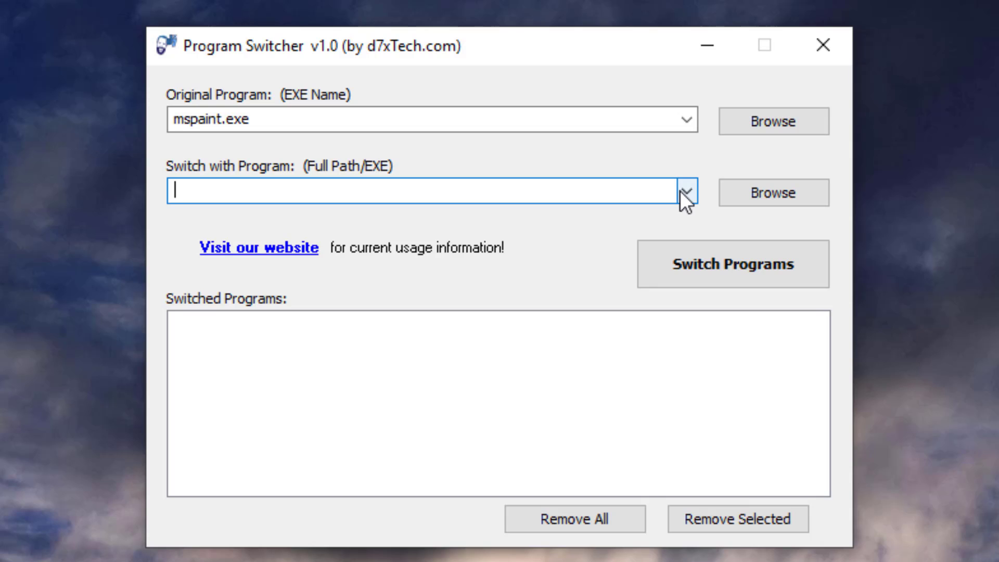
left_click(732, 191)
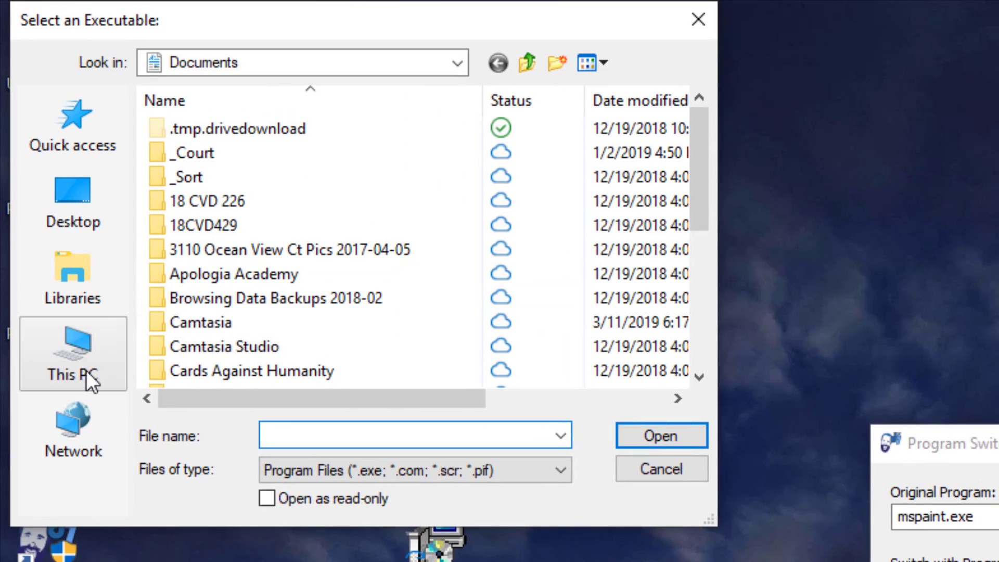
- Select C:\Program Files\paint.net\PaintDotNet.exe as the Switch with Program executable
left_click(86, 369)
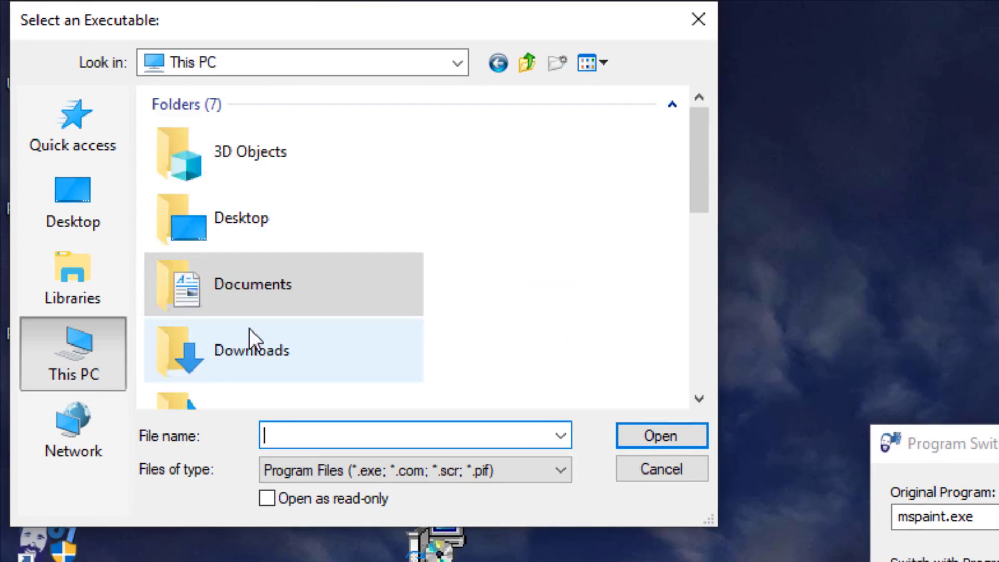
scroll(281, 343, "down", 5)
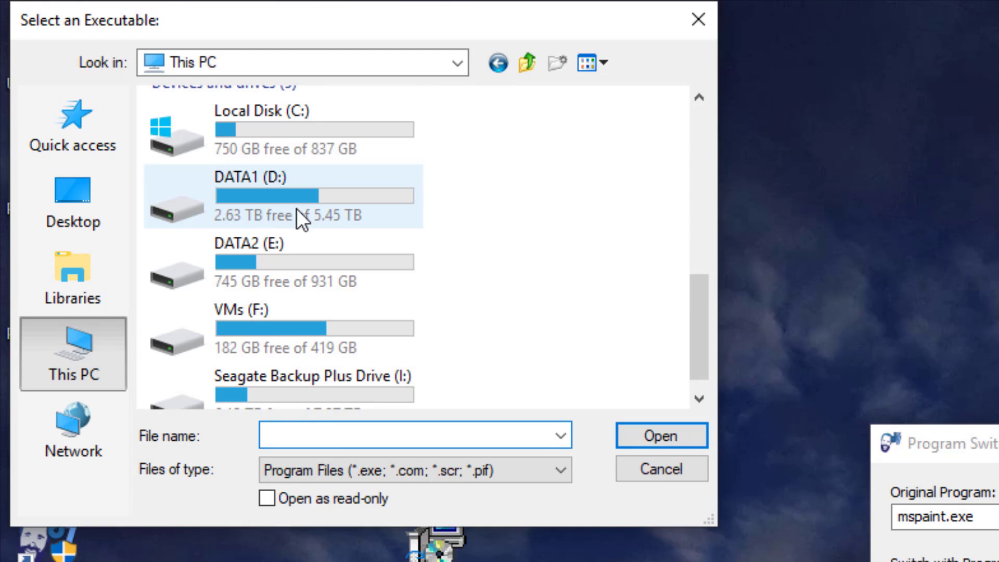
double_click(321, 137)
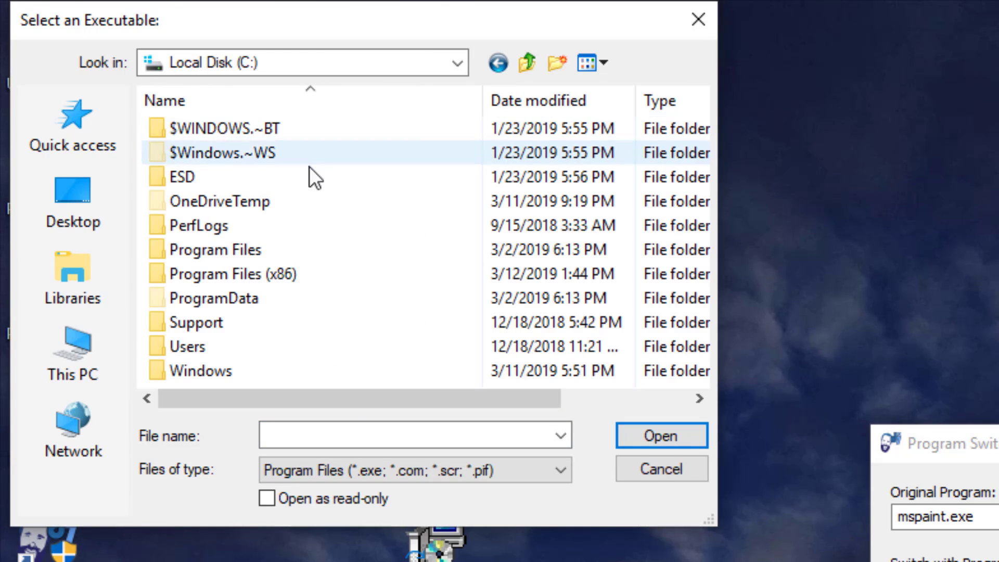
double_click(276, 248)
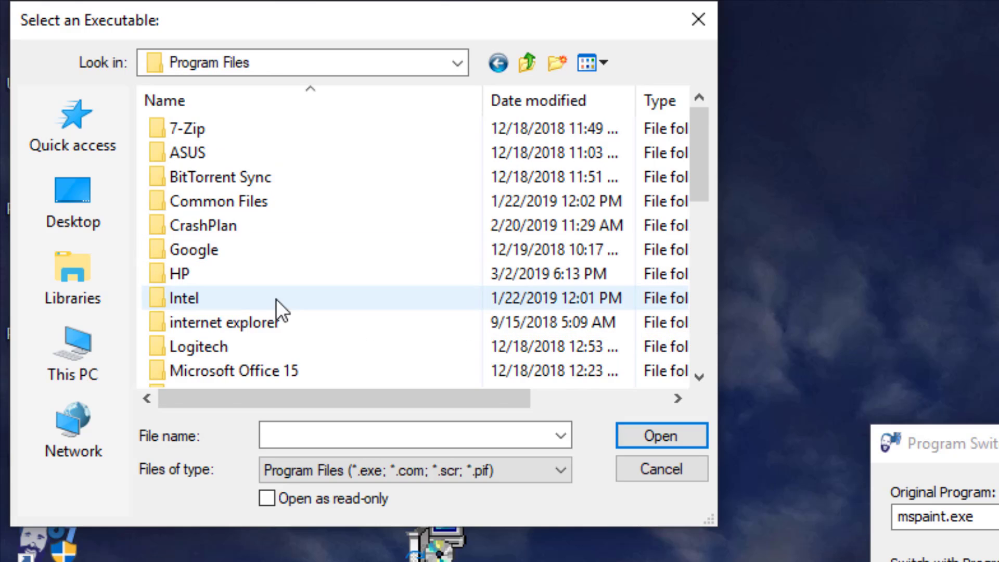
scroll(274, 318, "down", 2)
left_click(249, 298)
double_click(250, 299)
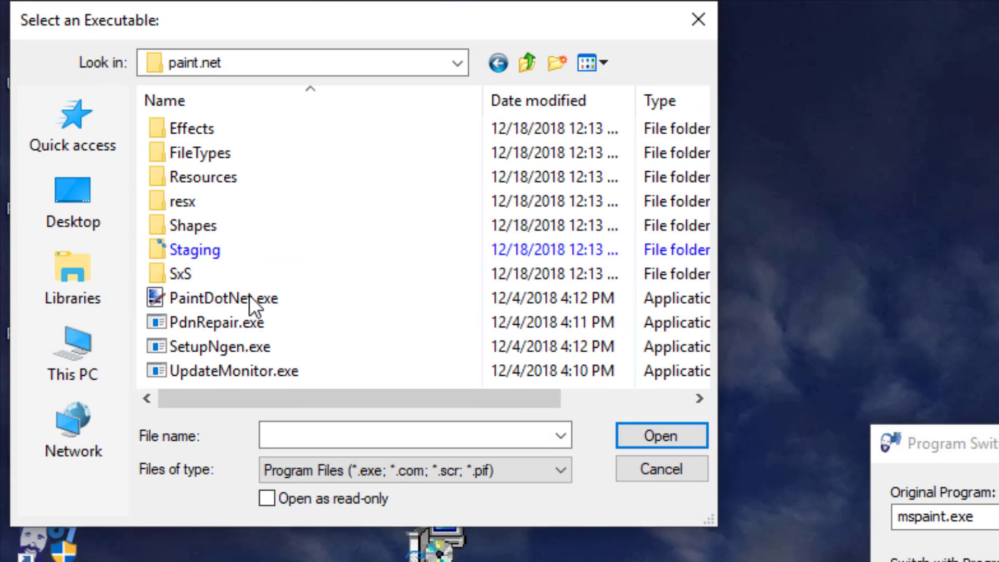
left_click(241, 313)
left_click(246, 299)
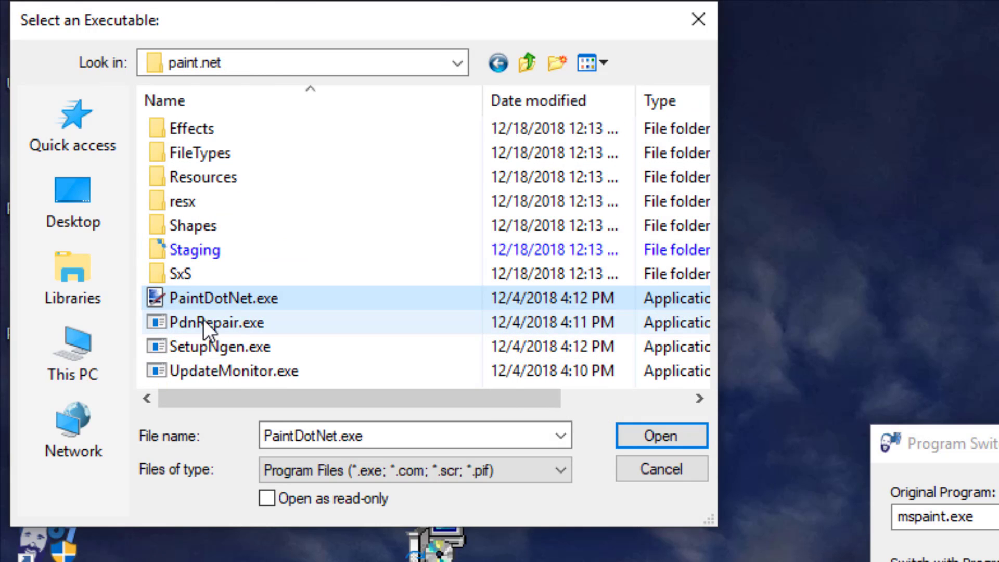
left_click(643, 433)
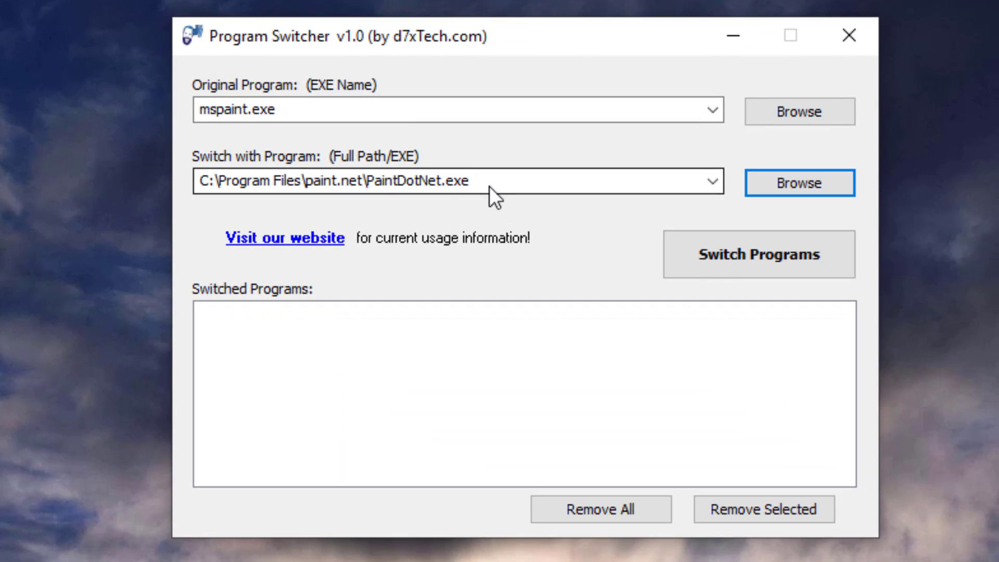
left_click(490, 185)
left_click(512, 178)
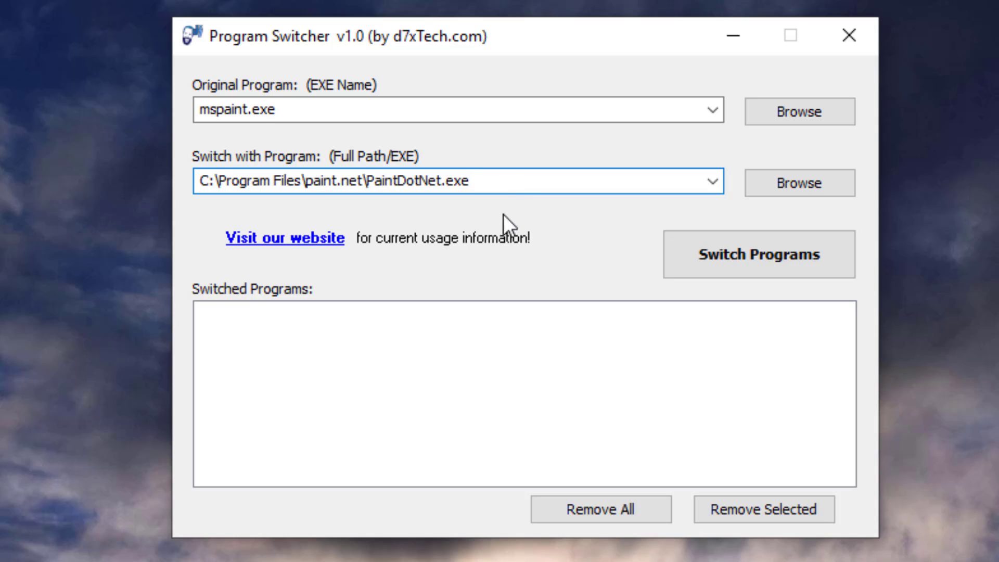
- Save the mspaint.exe switch, then edit ProgramBlocker1.png to confirm it opens in paint.net
left_click(730, 250)
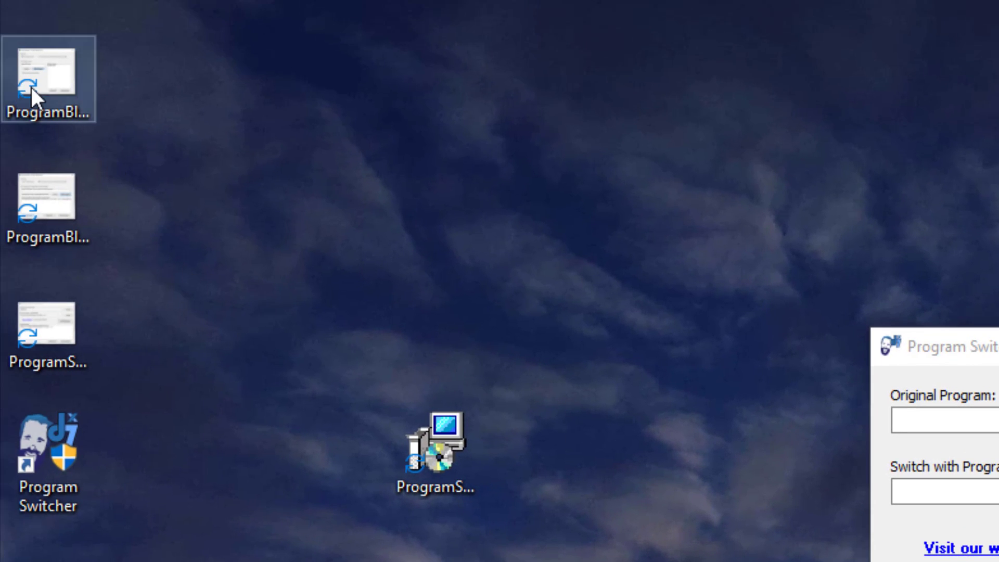
right_click(32, 87)
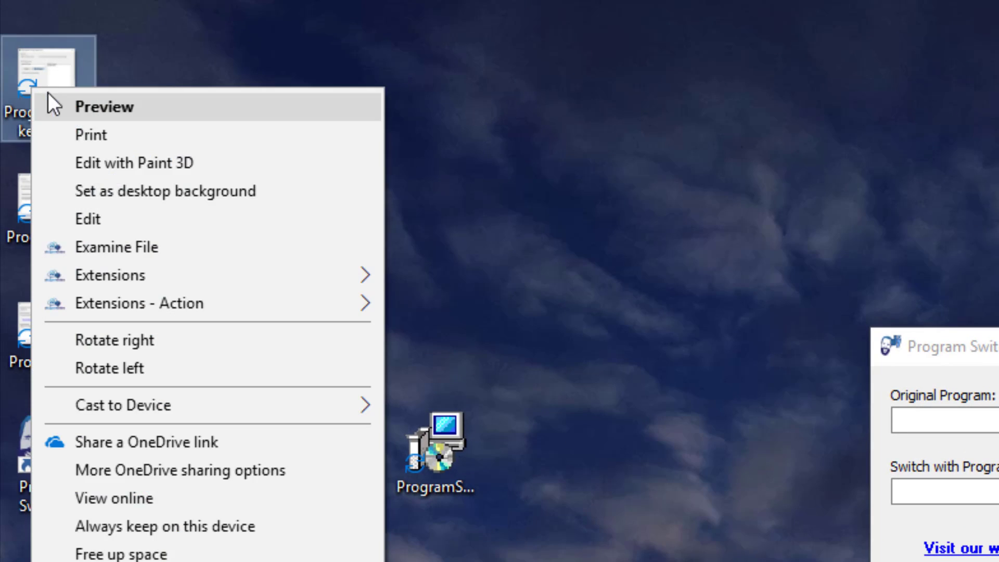
left_click(154, 221)
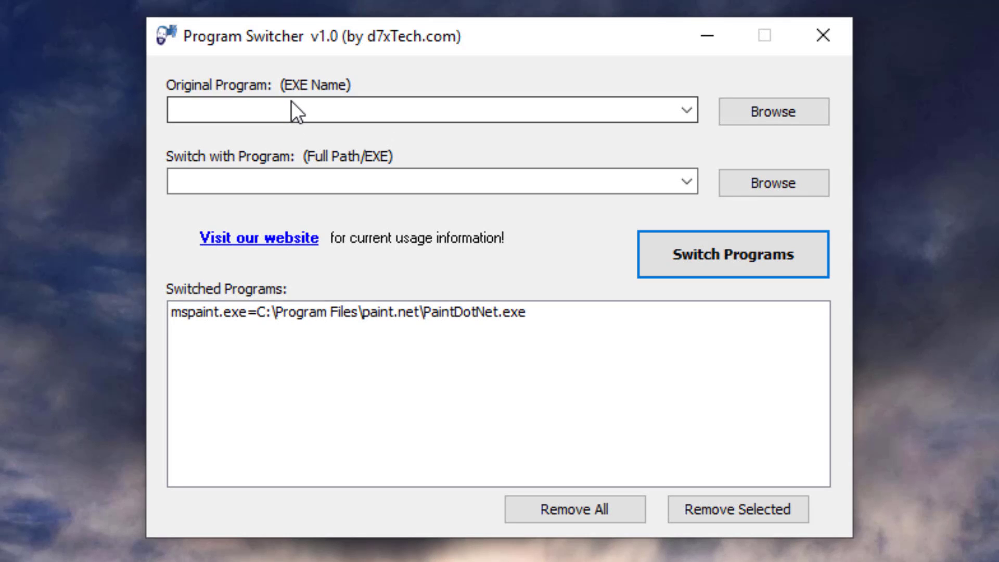
- Switch notepad.exe to C:\Program Files (x86)\Notepad++\notepad++.exe and save the redirect
left_click(291, 102)
type("notepad.exe")
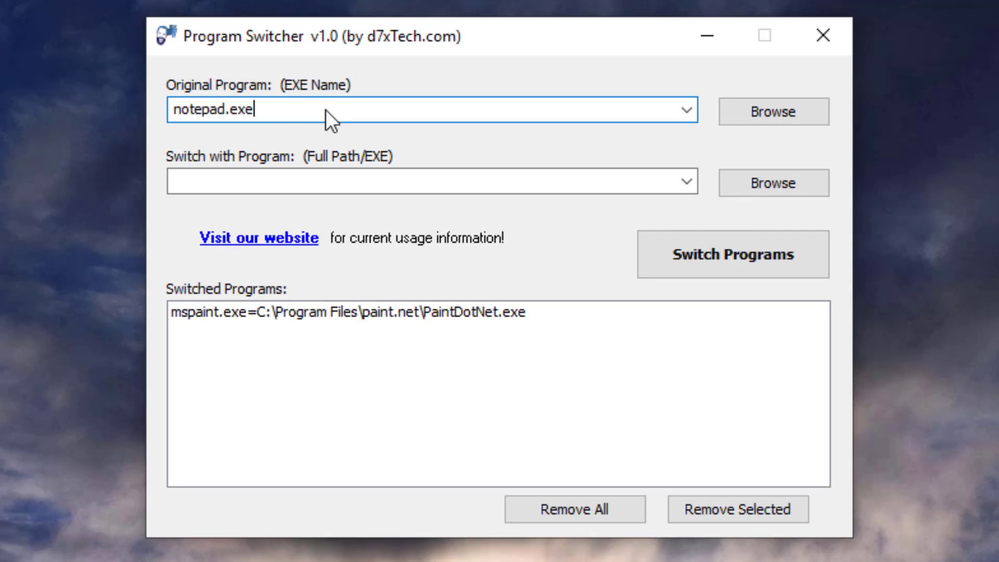
left_click(688, 182)
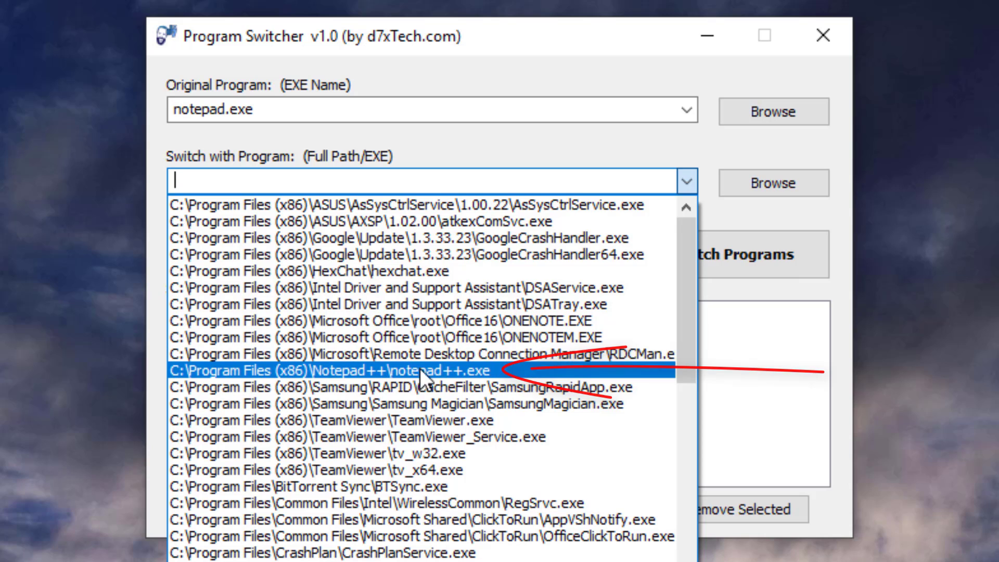
left_click(495, 369)
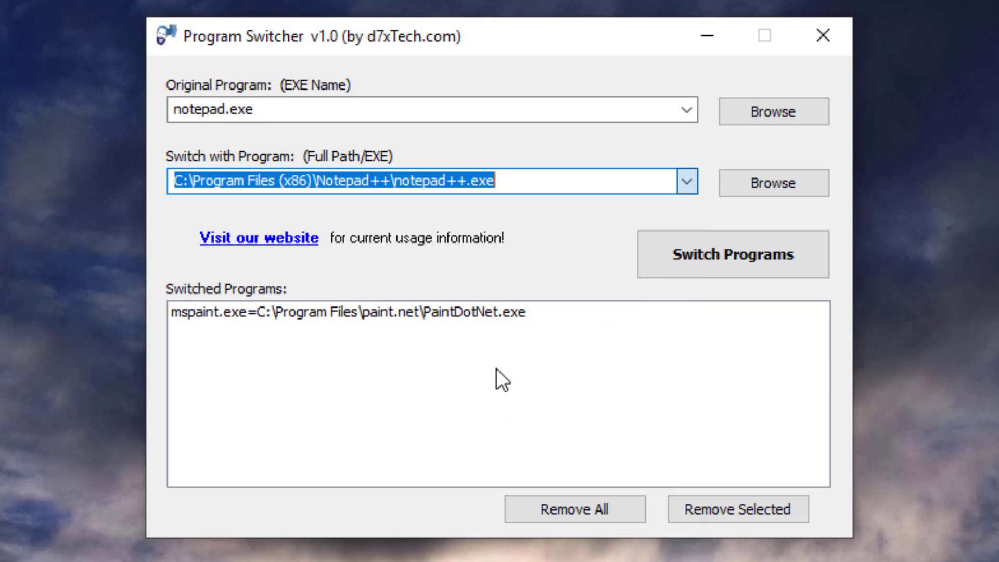
left_click(571, 177)
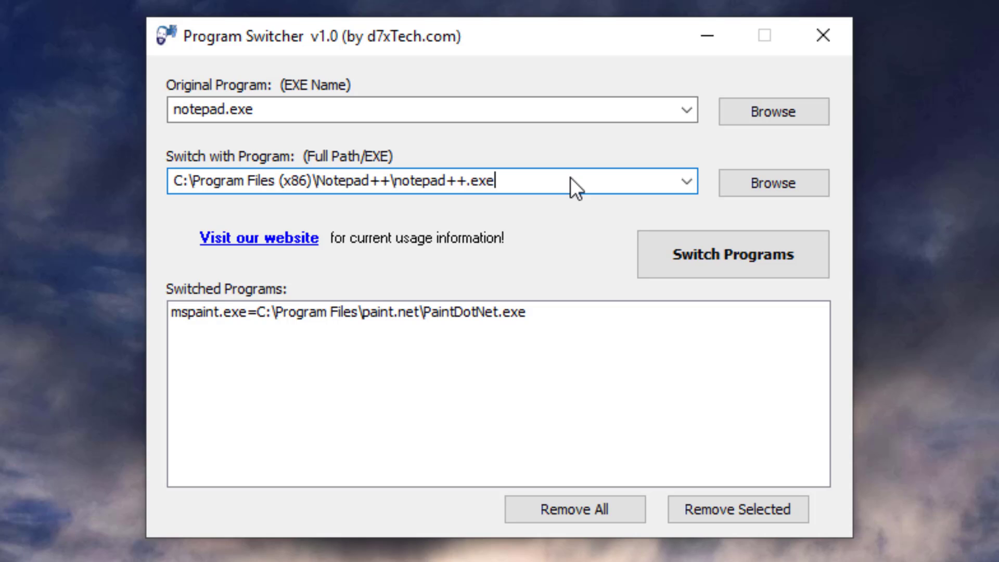
left_click(727, 257)
left_click(324, 328)
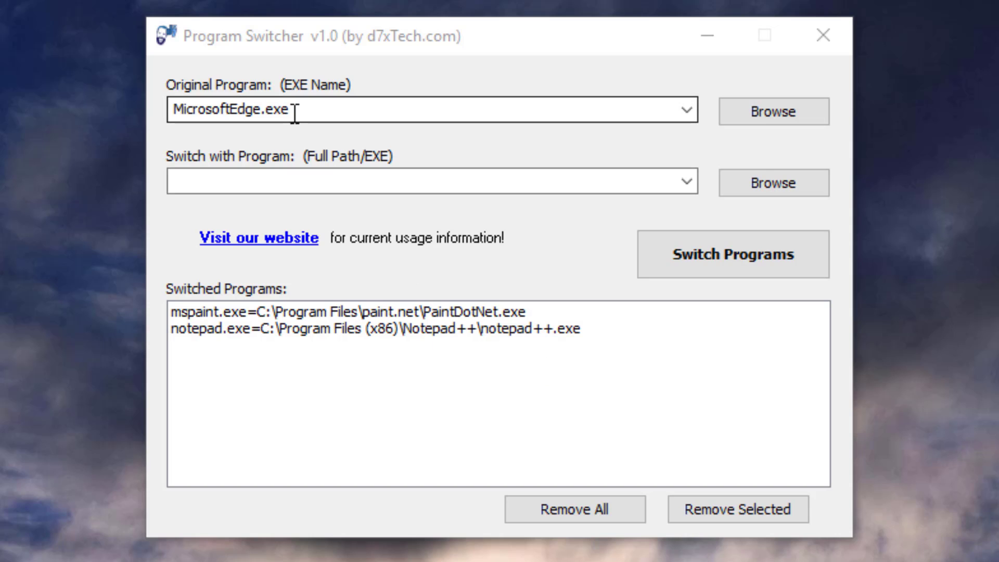
left_click_drag(297, 109, 117, 92)
left_click(325, 109)
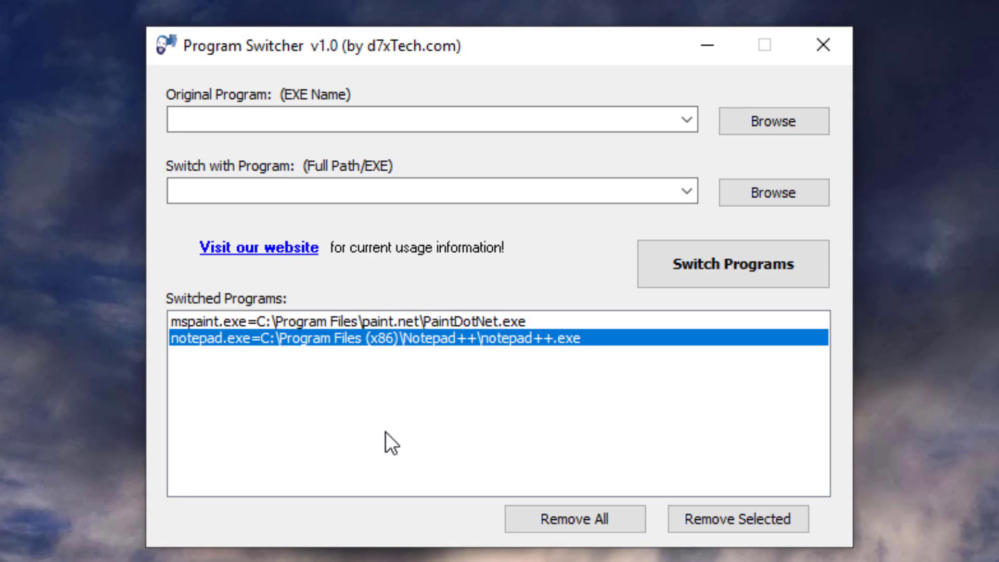